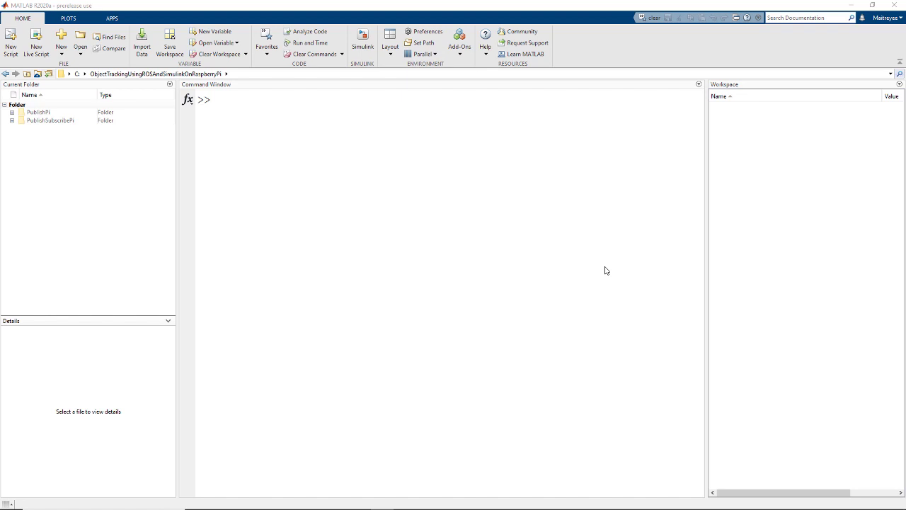
Run rosinit in the Command Window to start the ROS master and global node
left_click(605, 266)
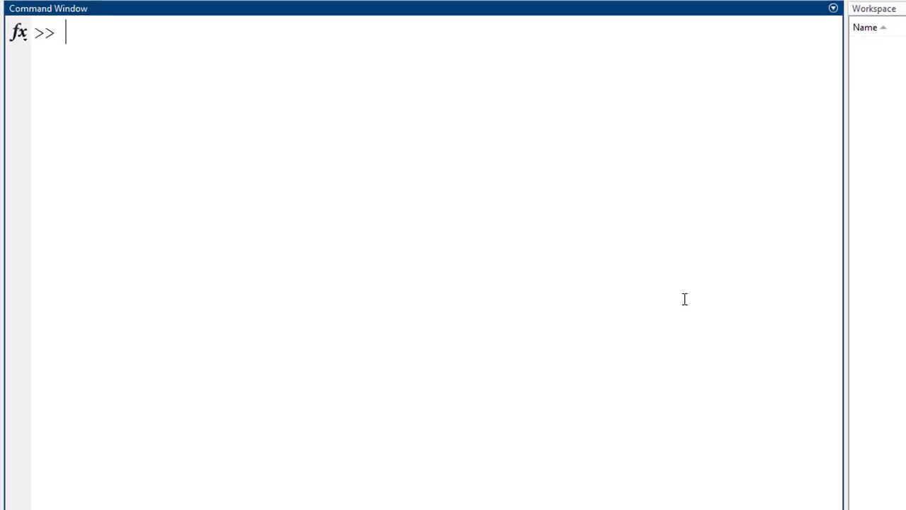
type("rosint")
key("BackSpace")
type("it")
key("Return")
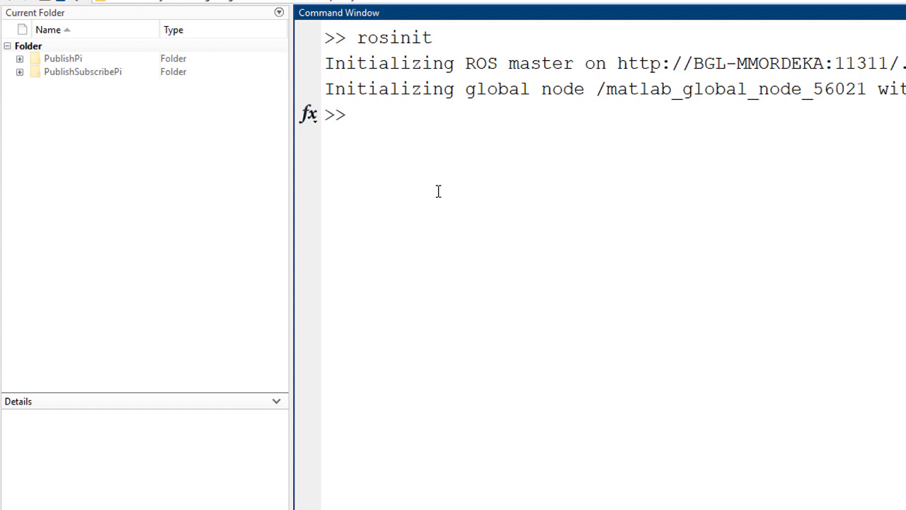
Open the PublishPi folder and bring up the actions for rasberrypi_publish.slx
left_click(50, 59)
double_click(48, 60)
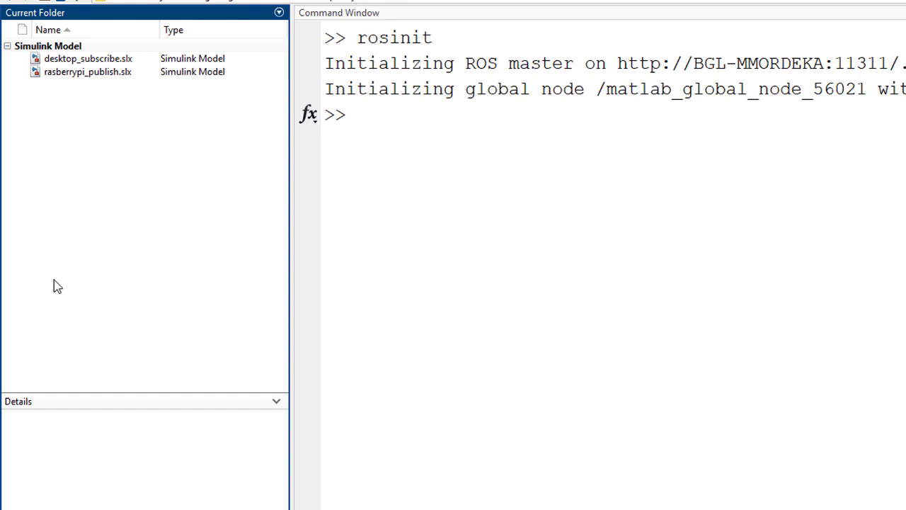
left_click(89, 71)
right_click(104, 71)
Open rasberrypi_publish and test its connection to the Raspberry Pi ROS device
left_click(112, 78)
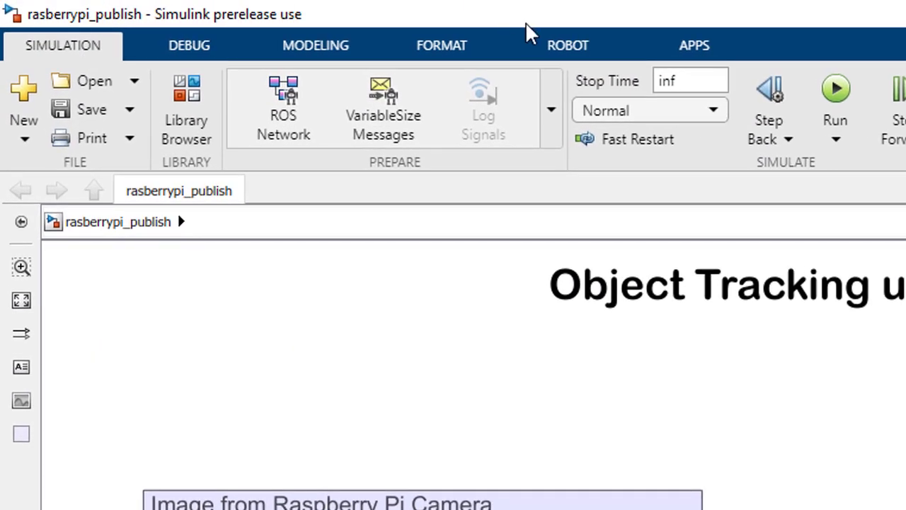
left_click(570, 57)
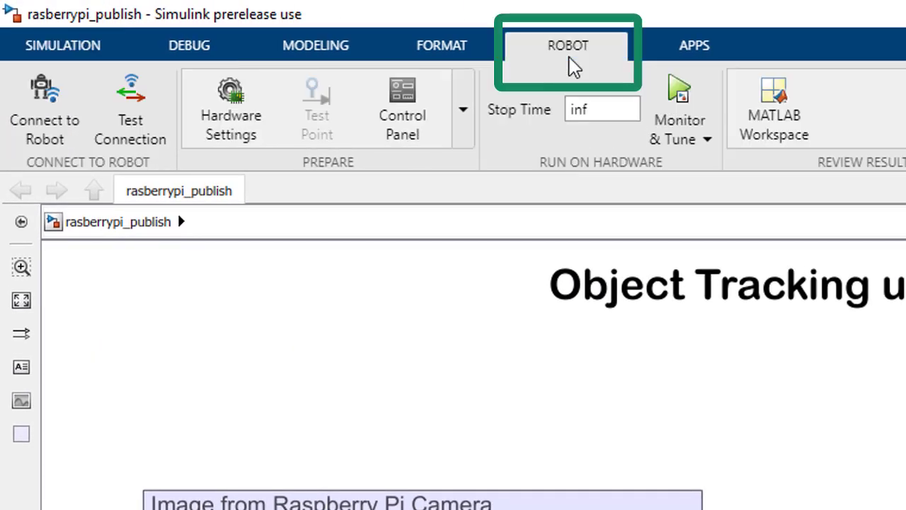
left_click(32, 131)
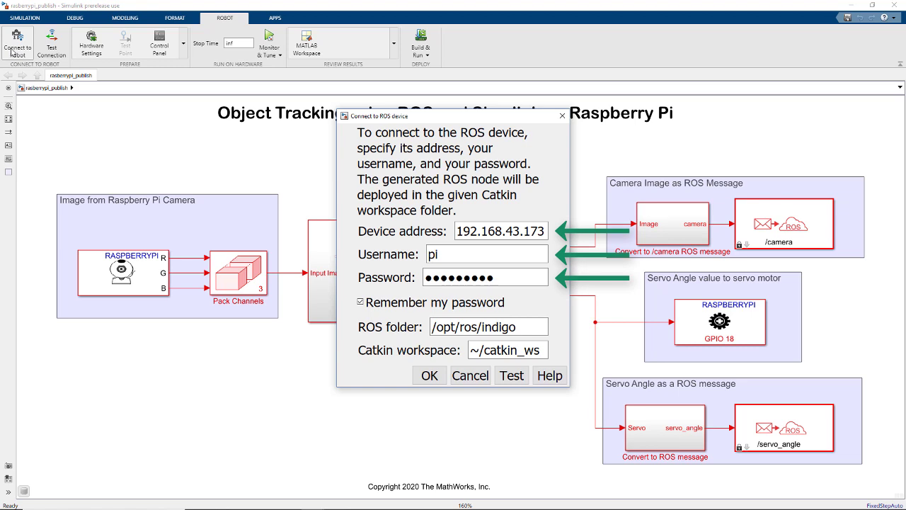
left_click(512, 376)
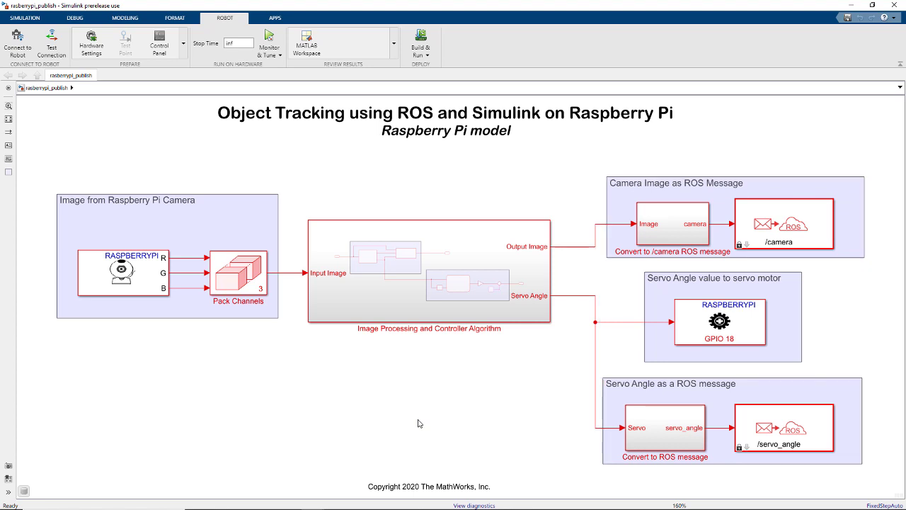
View the V4L2 Video Capture parameters: /dev/video0, 160x120, RGB format, sample time Ts
double_click(110, 285)
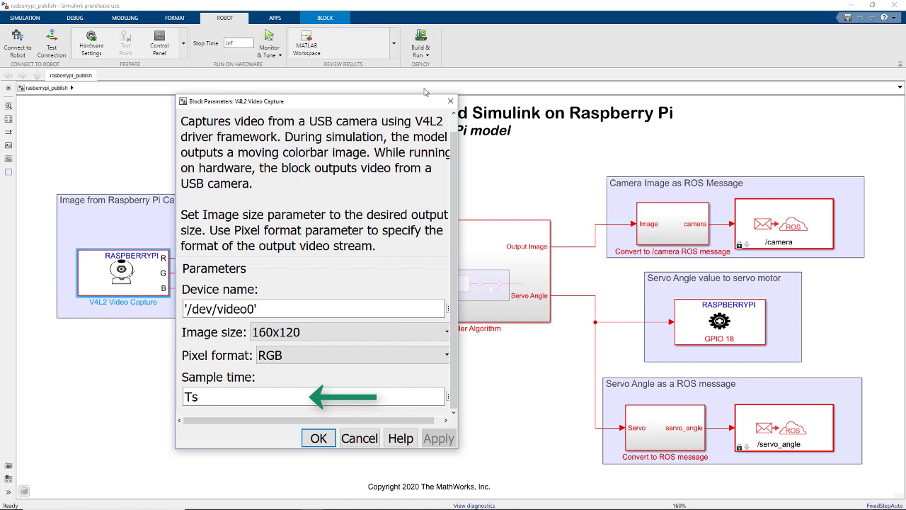
Inspect the model's PreLoadFcn callback in Model Properties, which sets Ts = 0.01
left_click(42, 21)
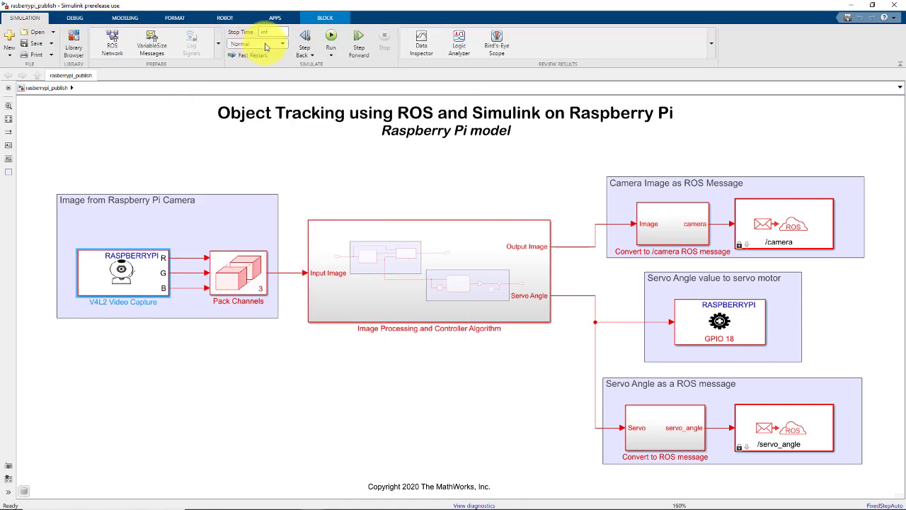
left_click(122, 19)
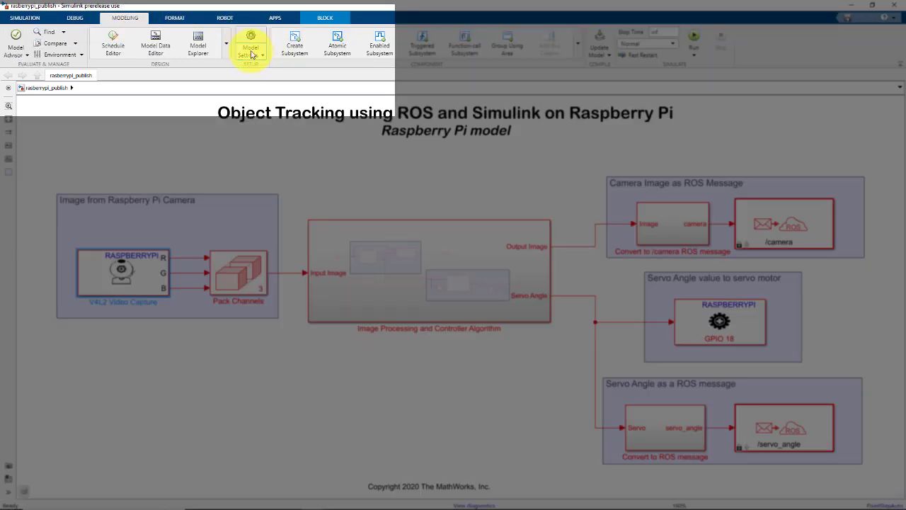
left_click(262, 55)
left_click(267, 102)
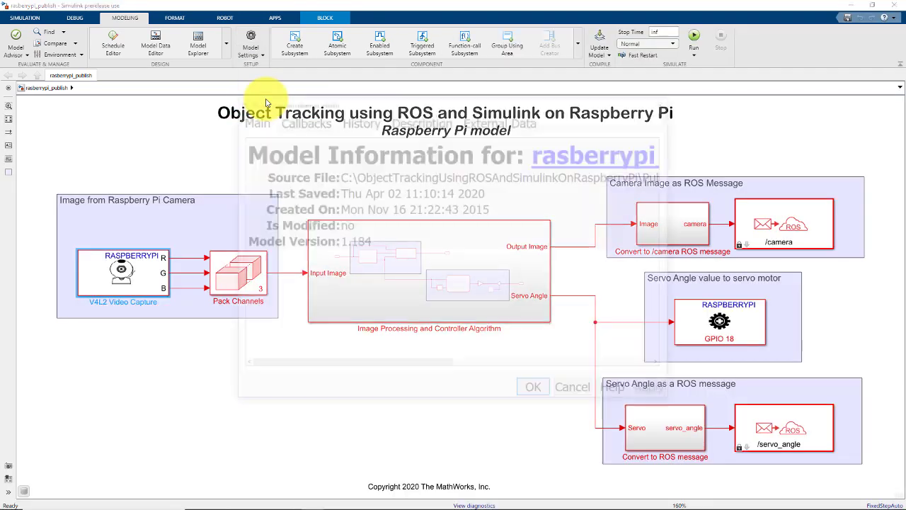
left_click(317, 122)
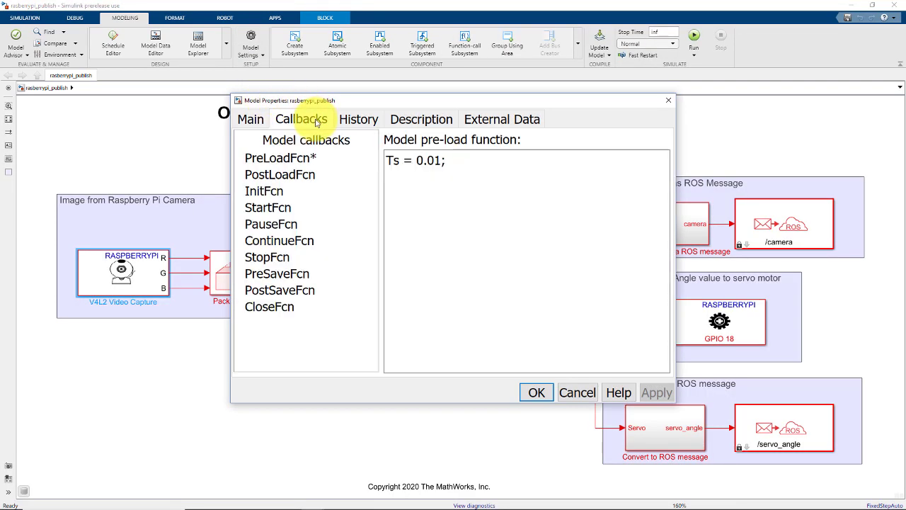
left_click(301, 158)
left_click(473, 165)
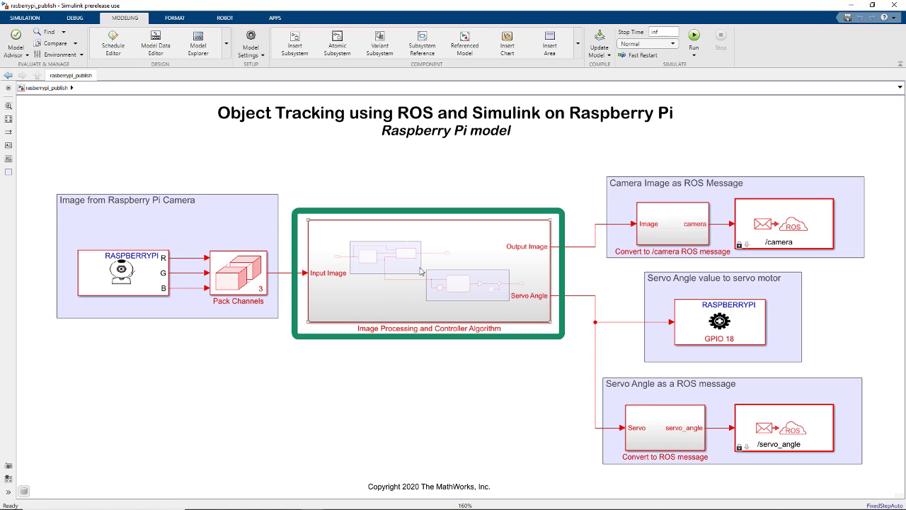
Review detectROI in Blob Detection and the Vision Results Processing Subsystem, then return to the algorithm subsystem
double_click(420, 271)
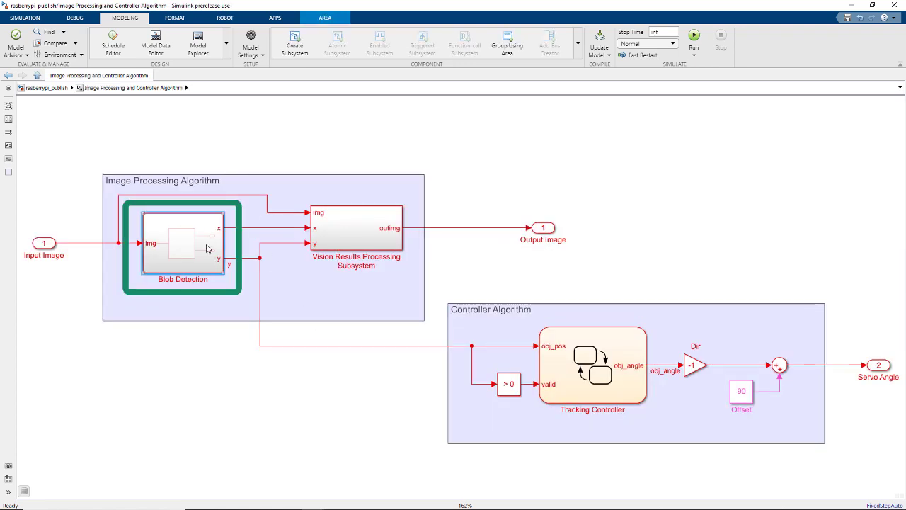
double_click(204, 248)
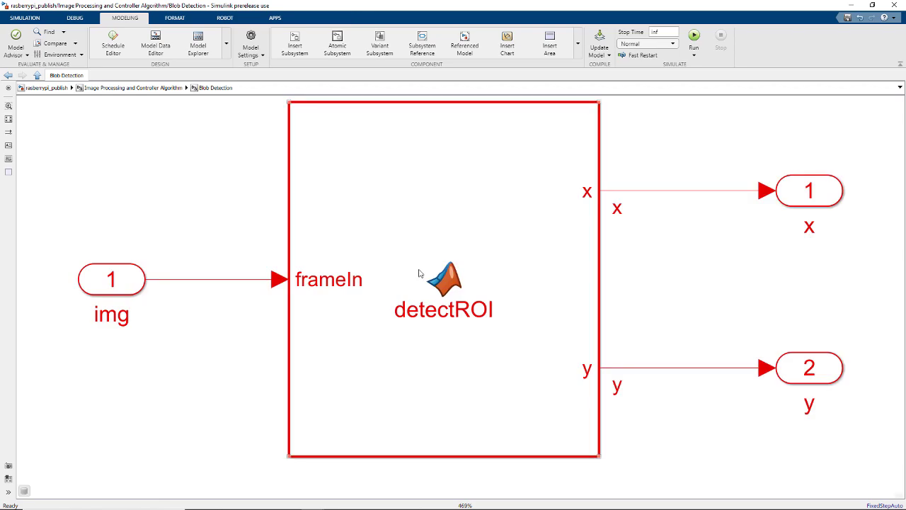
double_click(418, 273)
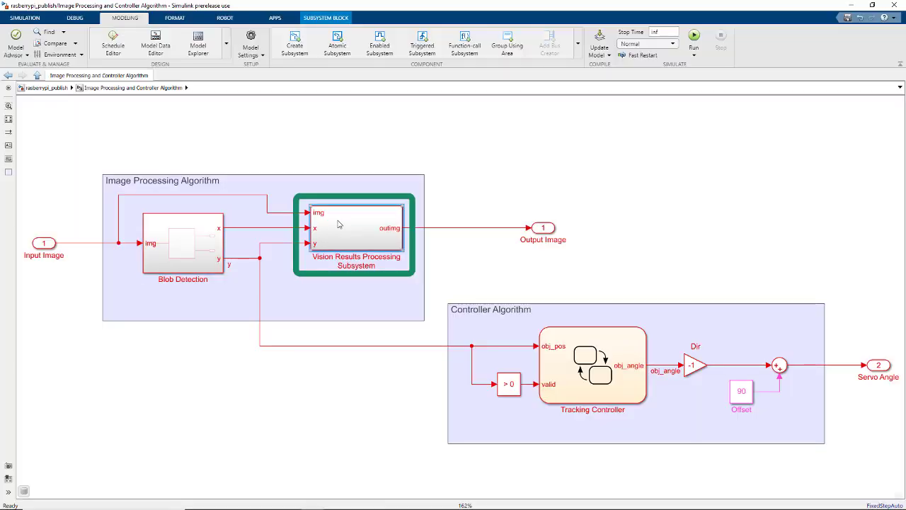
double_click(339, 224)
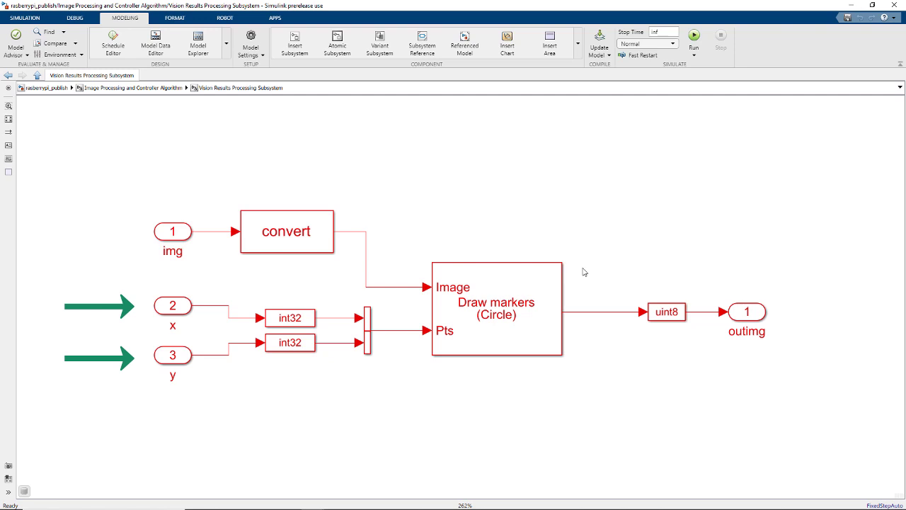
left_click(148, 88)
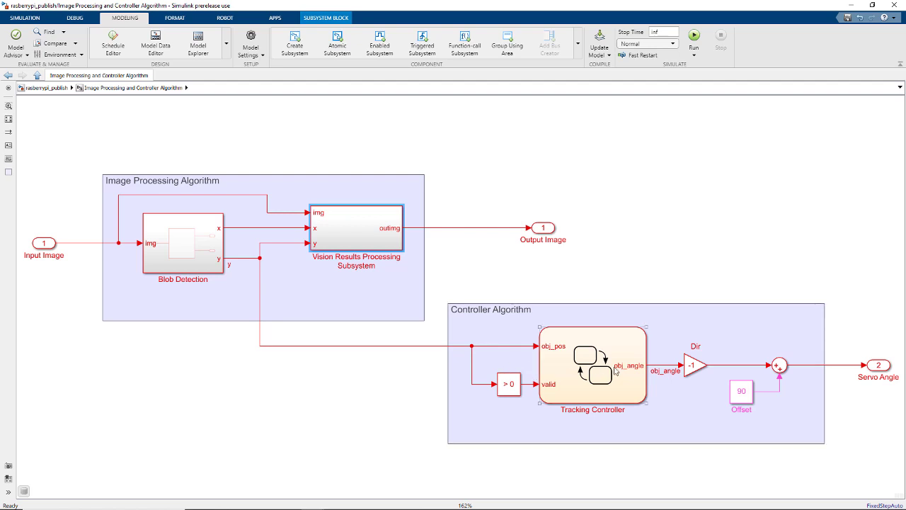
left_click(543, 379)
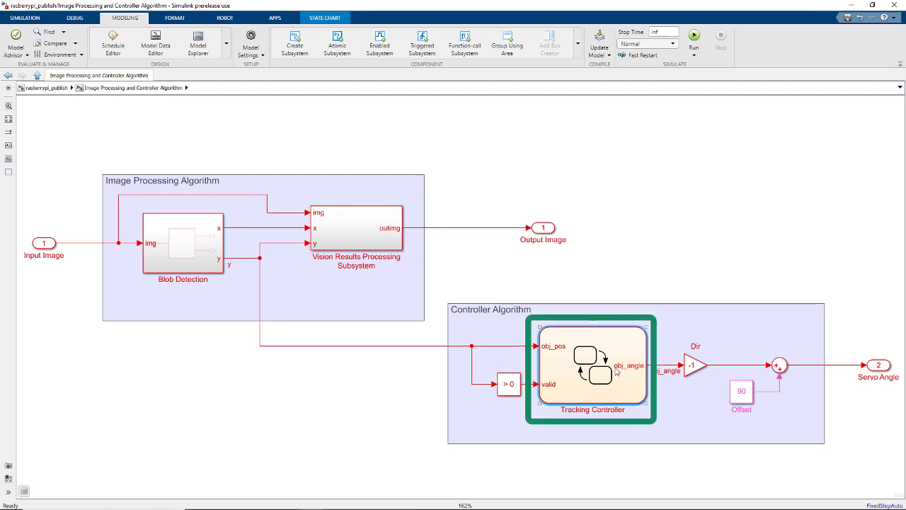
double_click(616, 370)
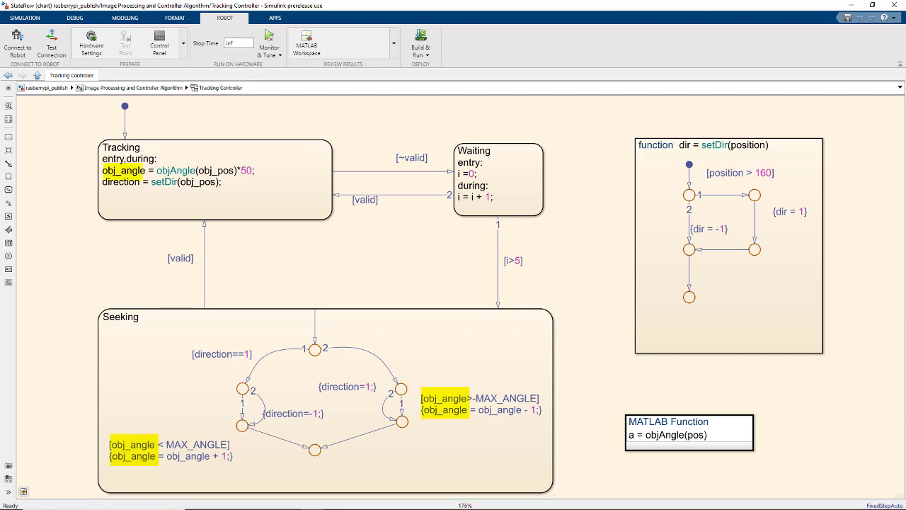
Inspect the /camera Convert to ROS message subsystem's message block, message types and fcn code
key("Escape")
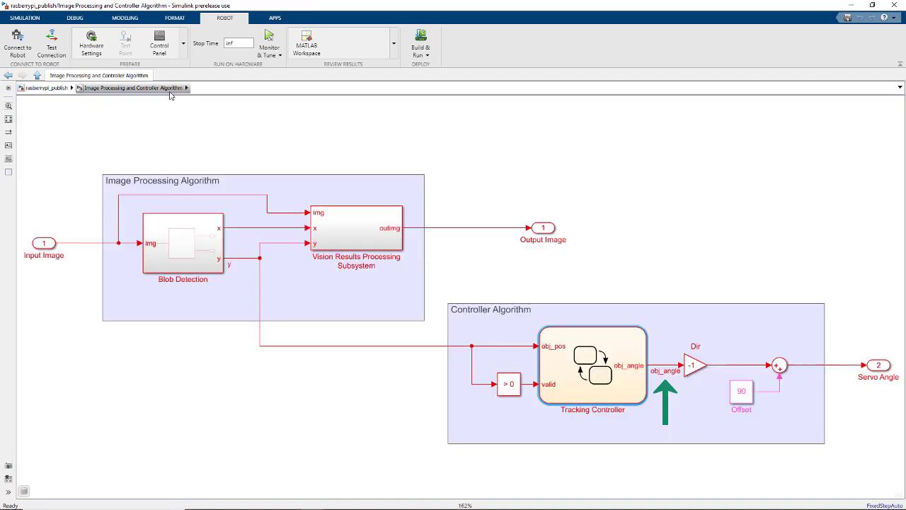
key("Escape")
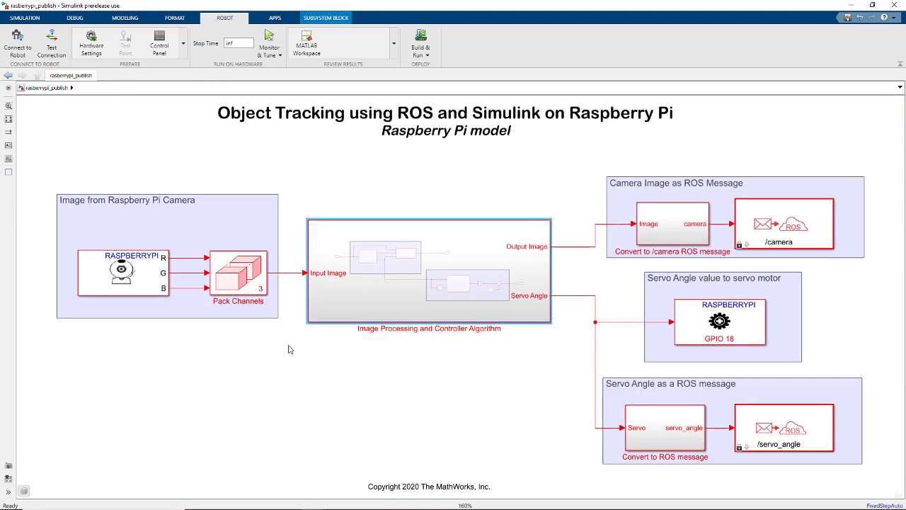
double_click(675, 212)
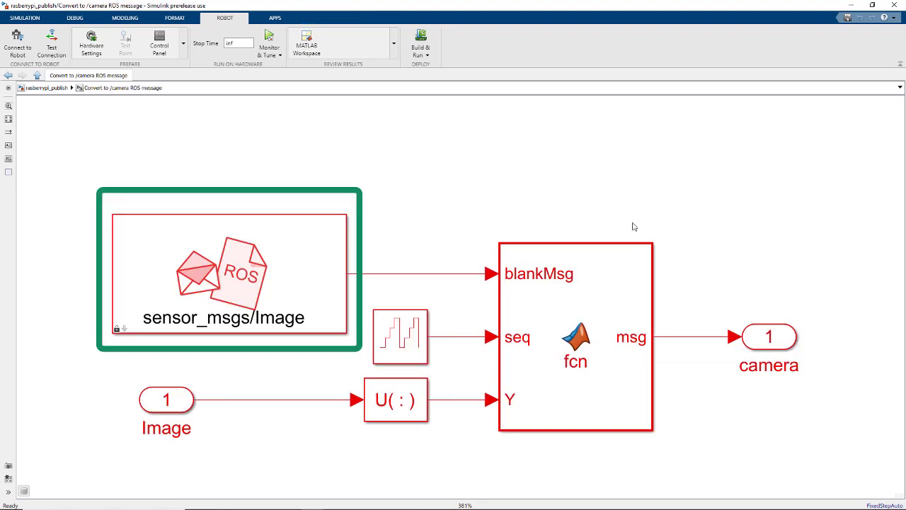
double_click(132, 324)
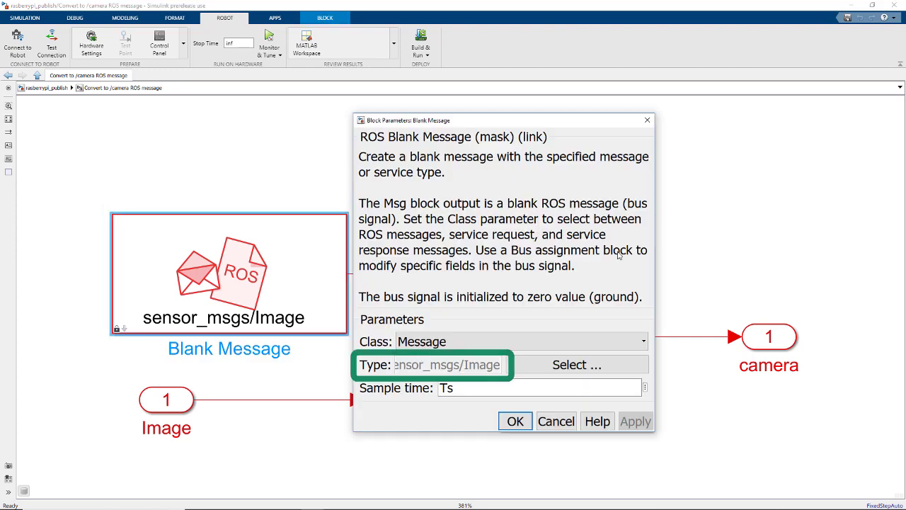
left_click(577, 365)
scroll(409, 208, "down", 9)
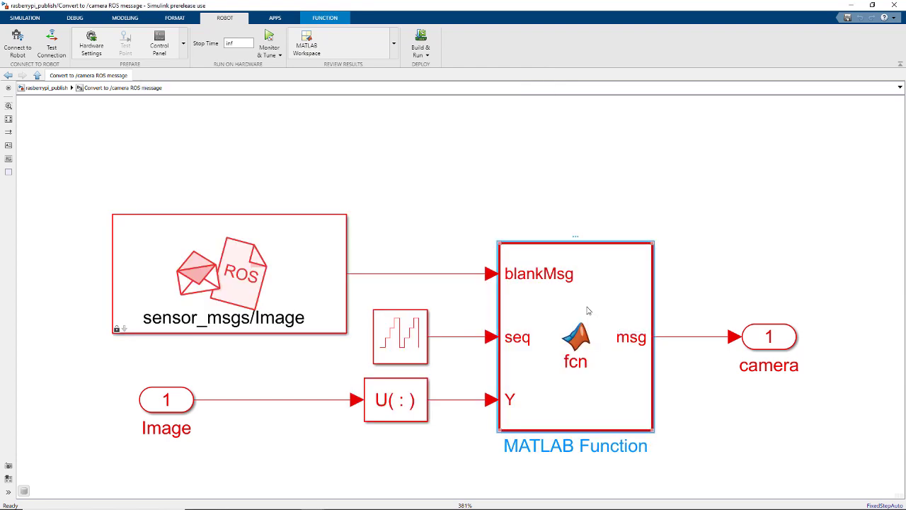
double_click(587, 310)
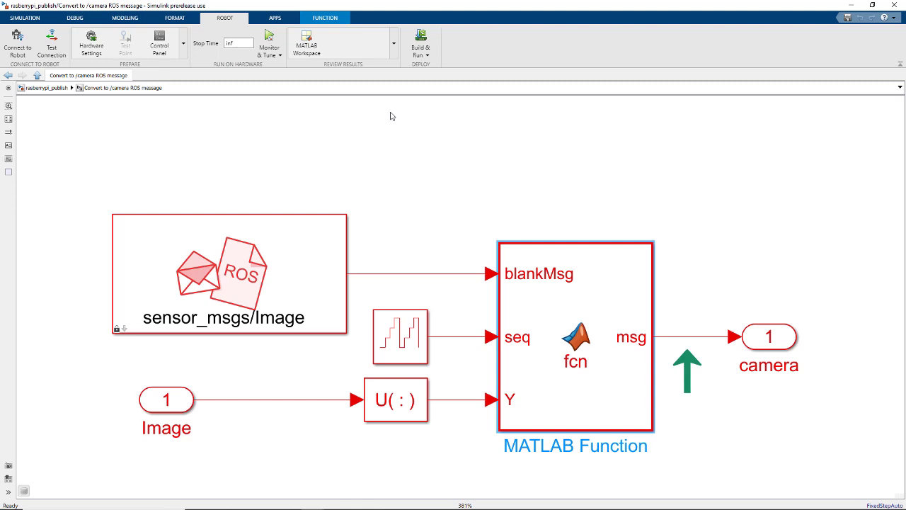
Open the servo angle Convert to ROS message subsystem and identify its Bus Assignment block
left_click(30, 88)
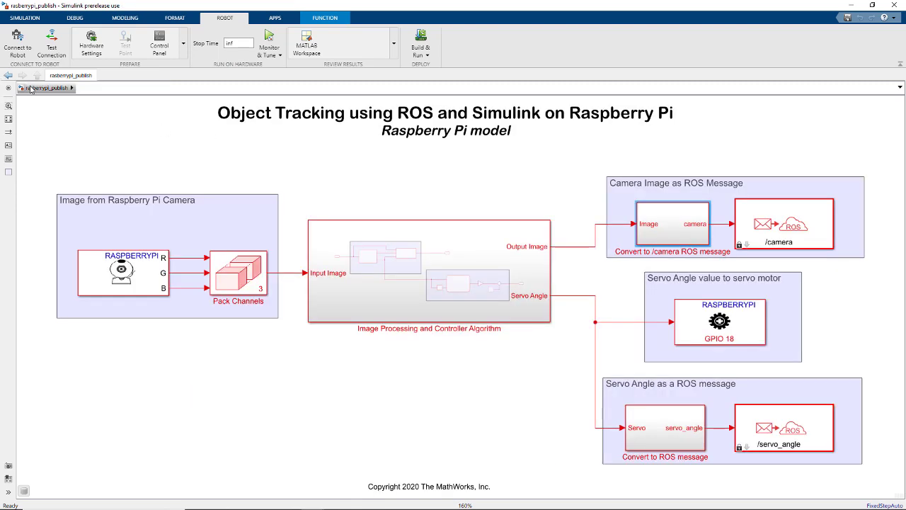
double_click(666, 428)
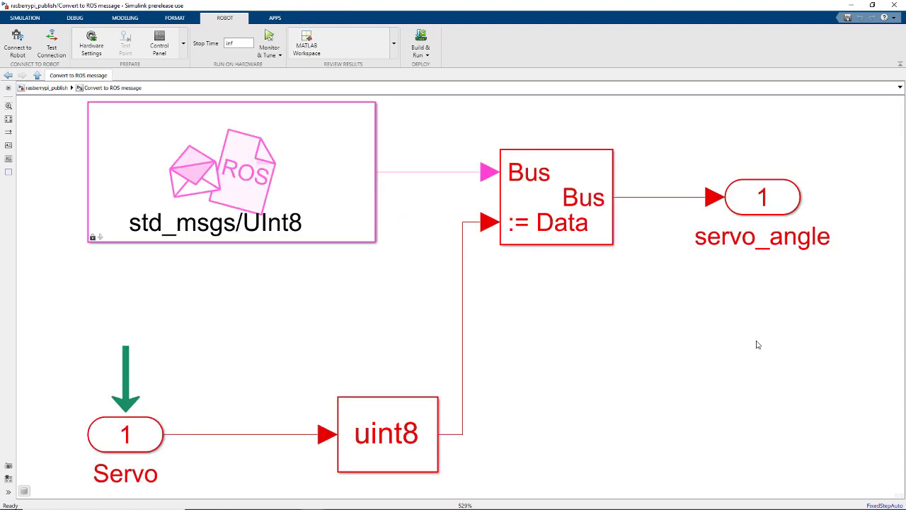
left_click(567, 191)
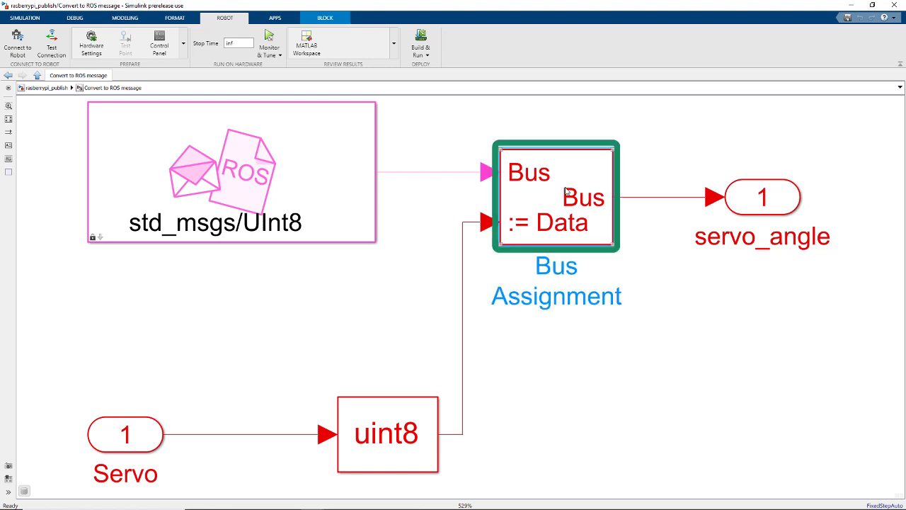
Return to the top-level rasberrypi_publish model and Build & Run it on the Pi
key("Escape")
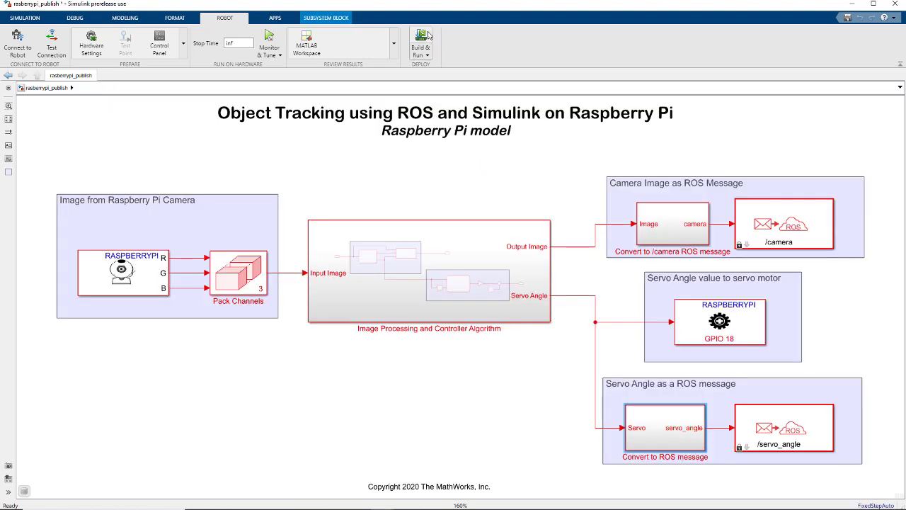
left_click(426, 44)
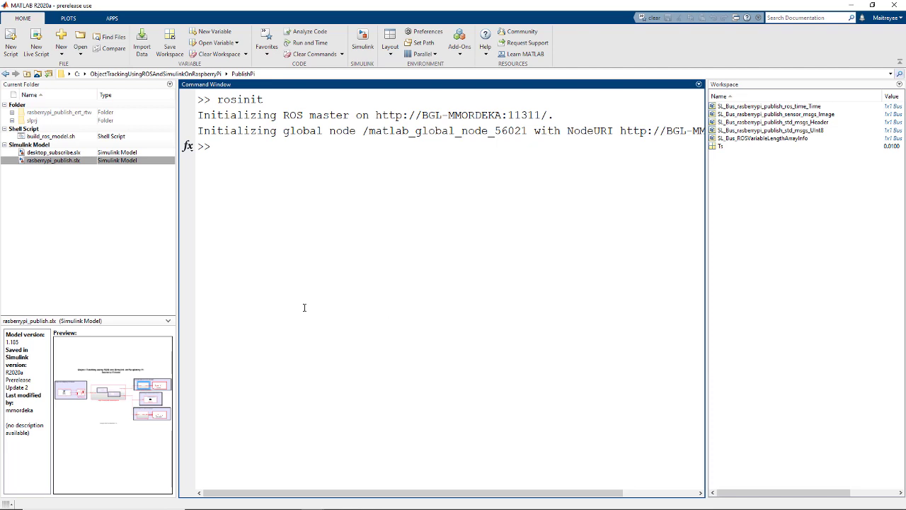
Open desktop_subscribe and inspect the Centroid Reshape block and the Servo Angle subsystem
double_click(57, 153)
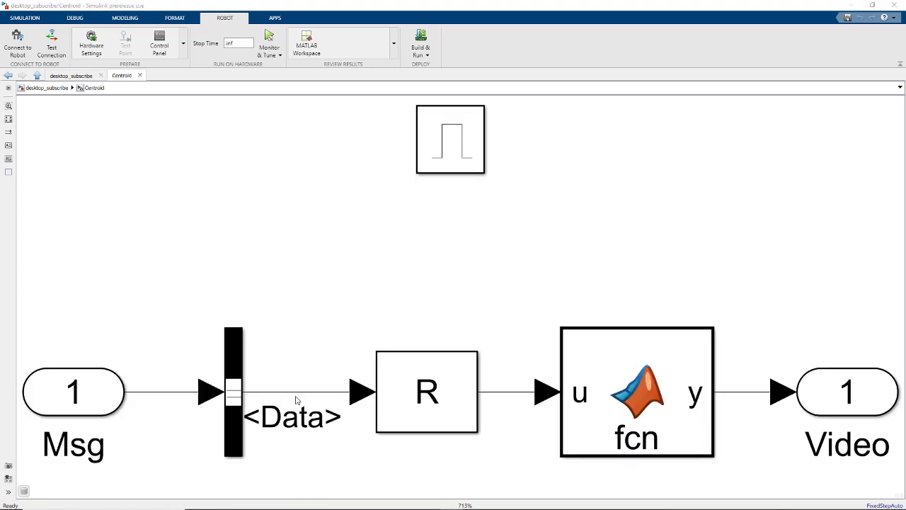
left_click(312, 394)
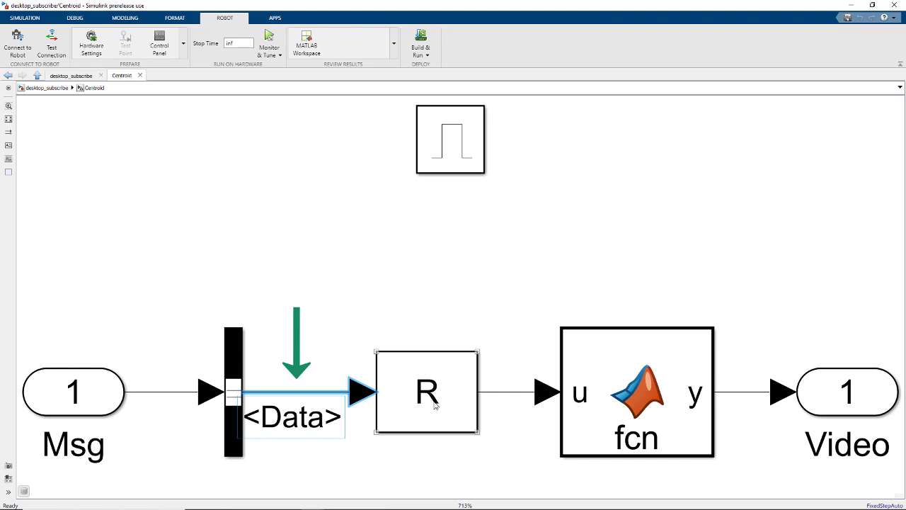
double_click(434, 405)
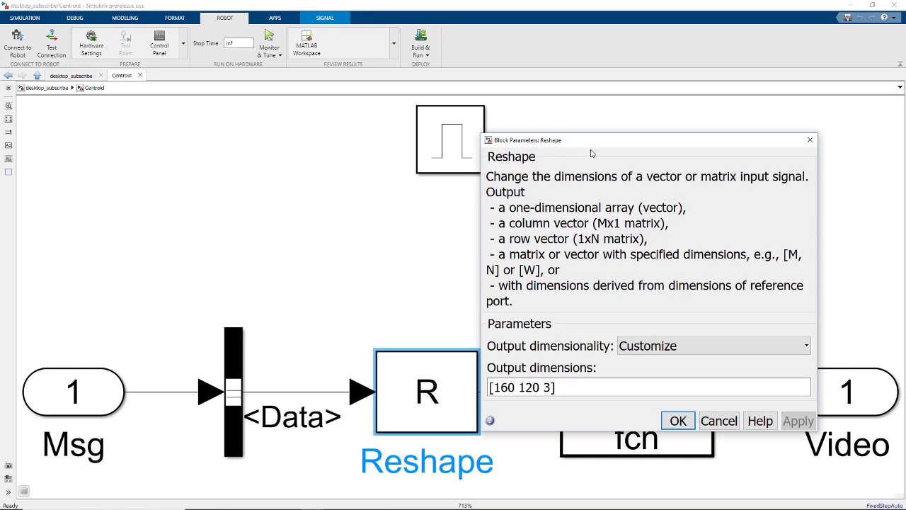
left_click(810, 140)
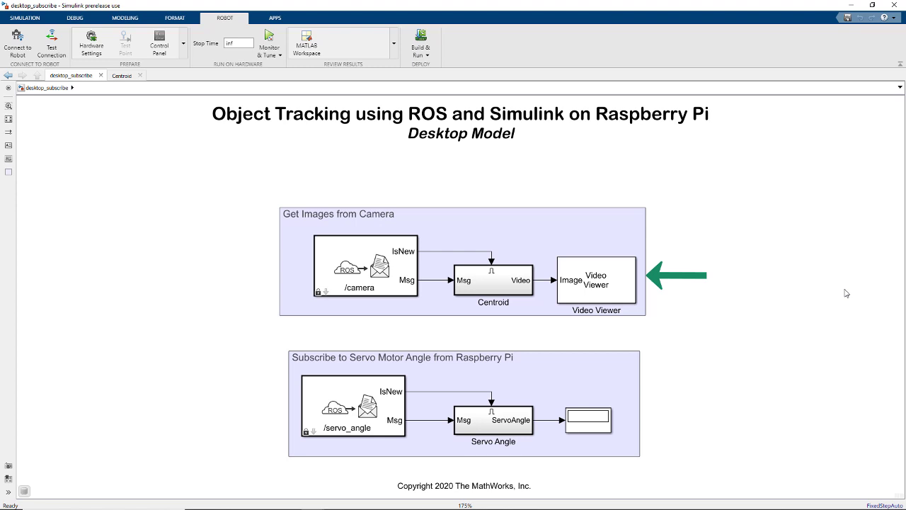
left_click(509, 424)
double_click(511, 427)
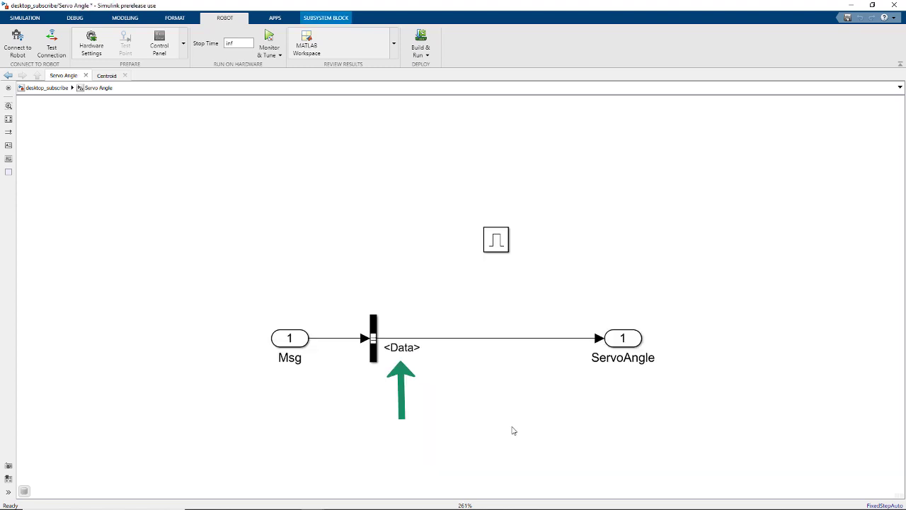
left_click(44, 88)
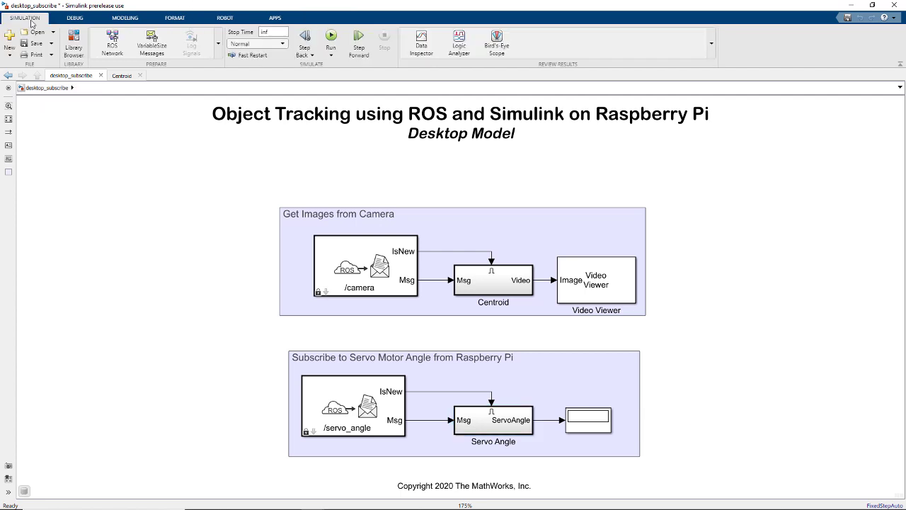
Run the desktop_subscribe simulation to stream the Pi camera tracking video and servo angles
left_click(331, 37)
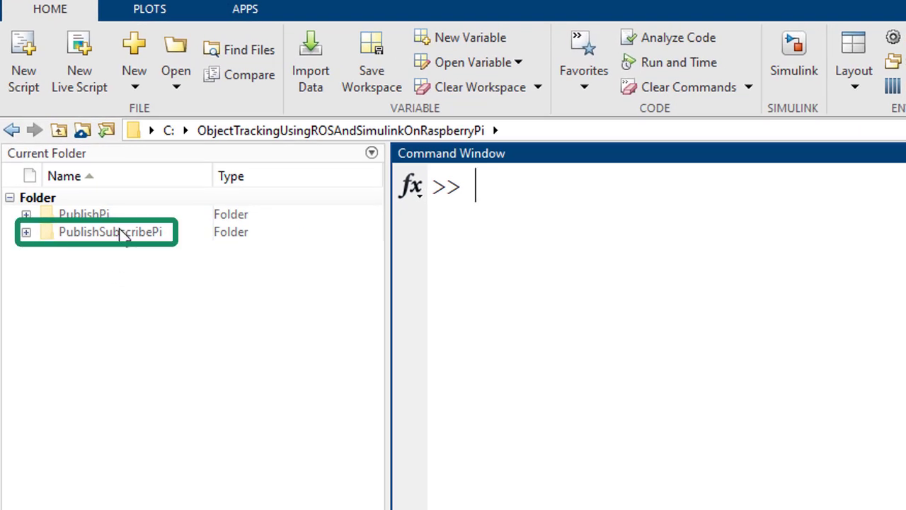
Open desktop_publish_subscribe.slx from PublishSubscribePi and view the /minRGBThreshold Publish block settings
double_click(120, 233)
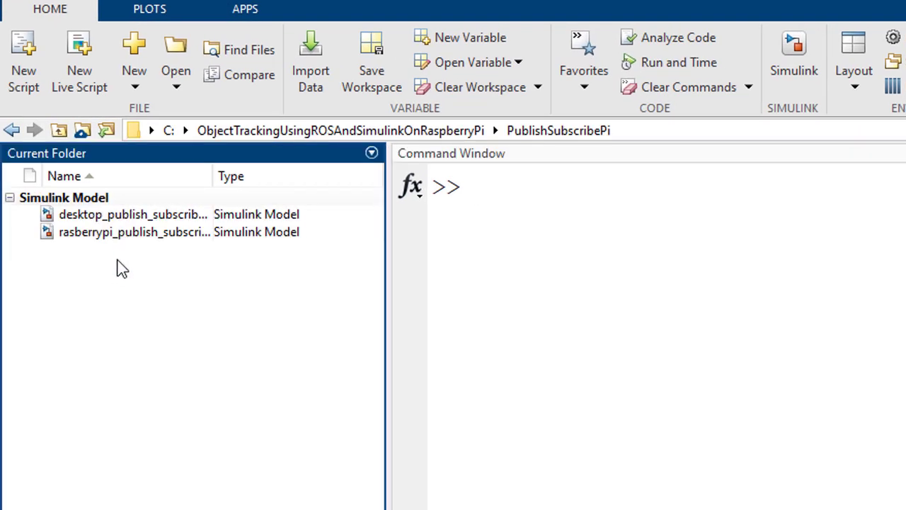
left_click(154, 216)
double_click(154, 218)
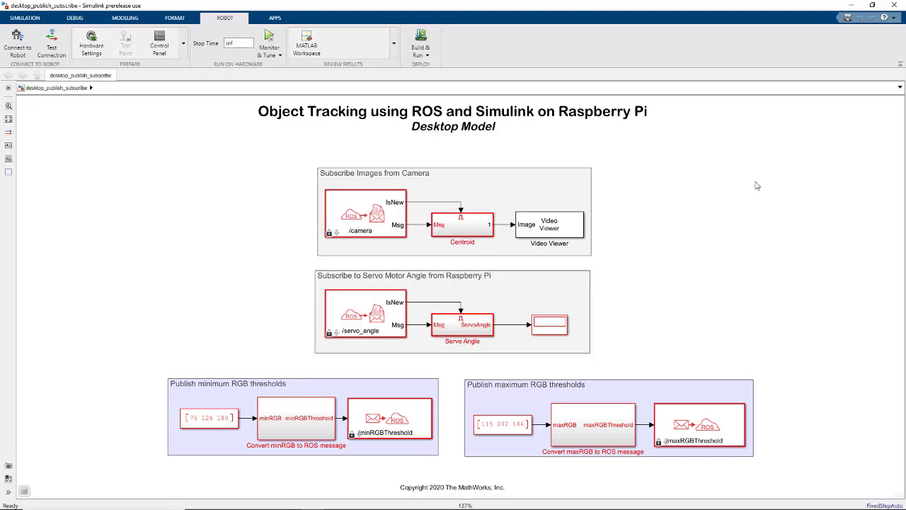
double_click(382, 419)
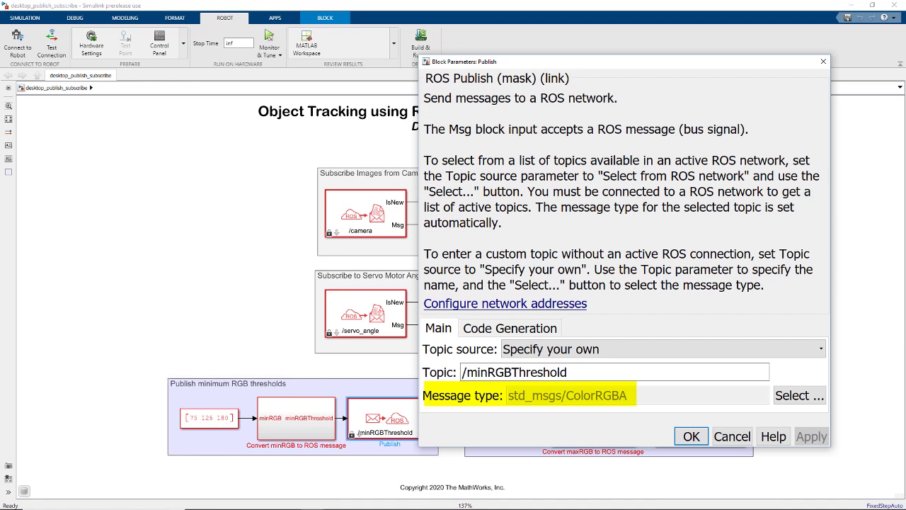
Open raspberrypi_publish_subscribe and drill into Image Processing and Controller Algorithm to view the Blob Detection code
left_click(46, 121)
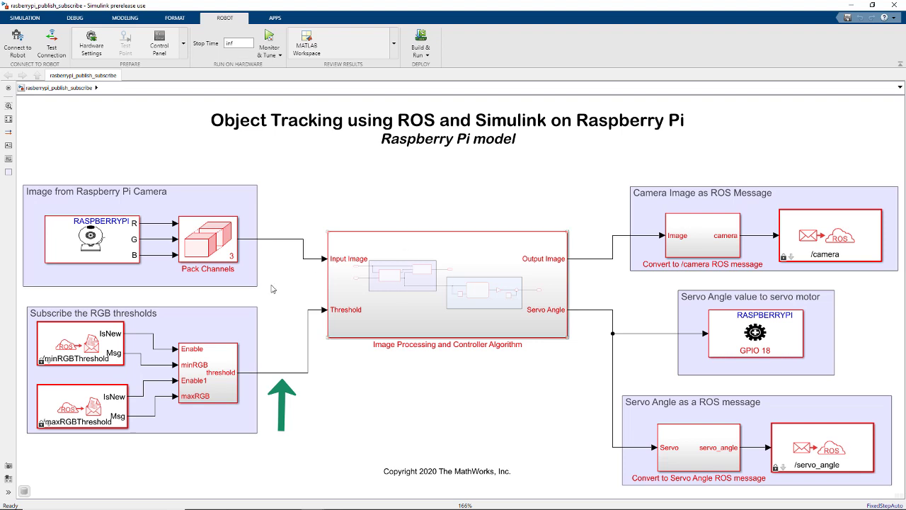
left_click(408, 285)
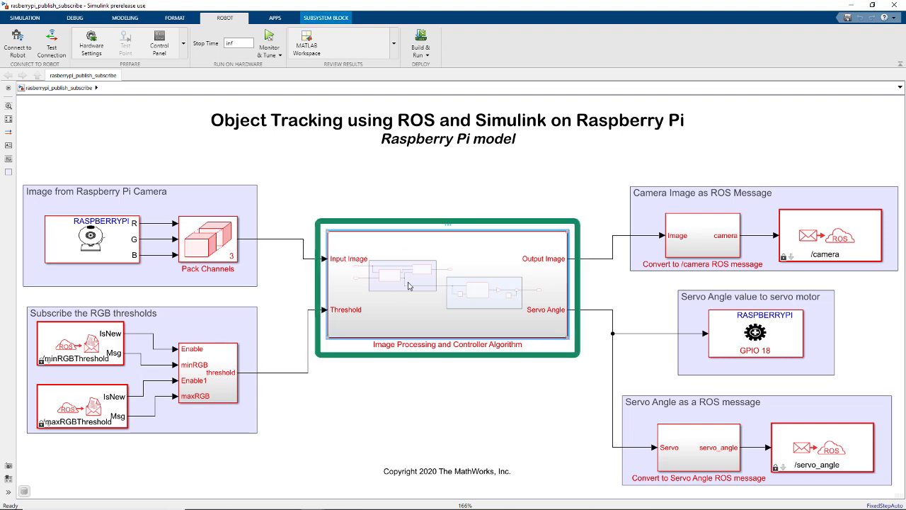
double_click(408, 286)
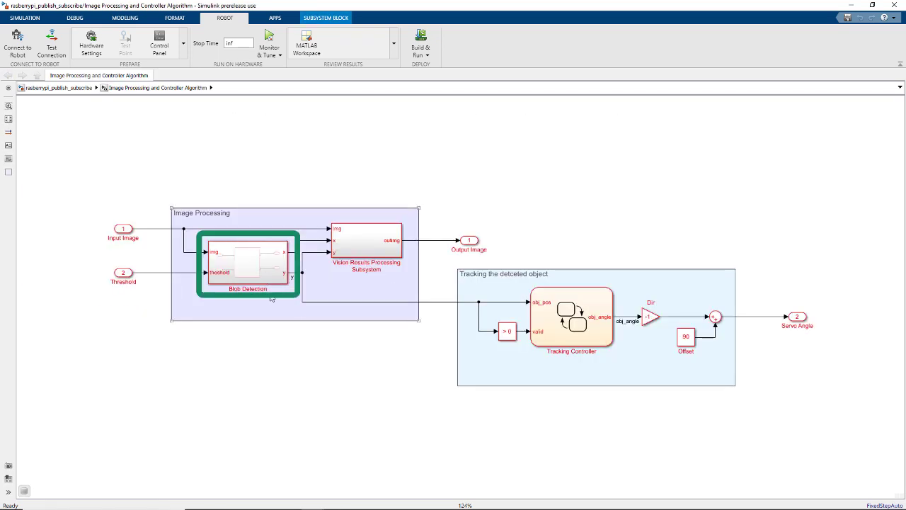
double_click(266, 289)
double_click(465, 290)
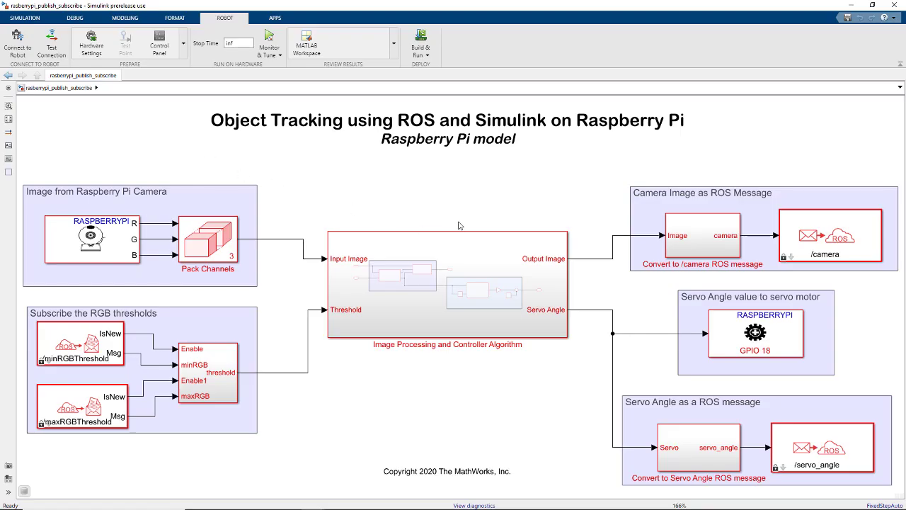
Test the Raspberry Pi connection, then build and deploy the Pi publish-subscribe model to it
left_click(57, 53)
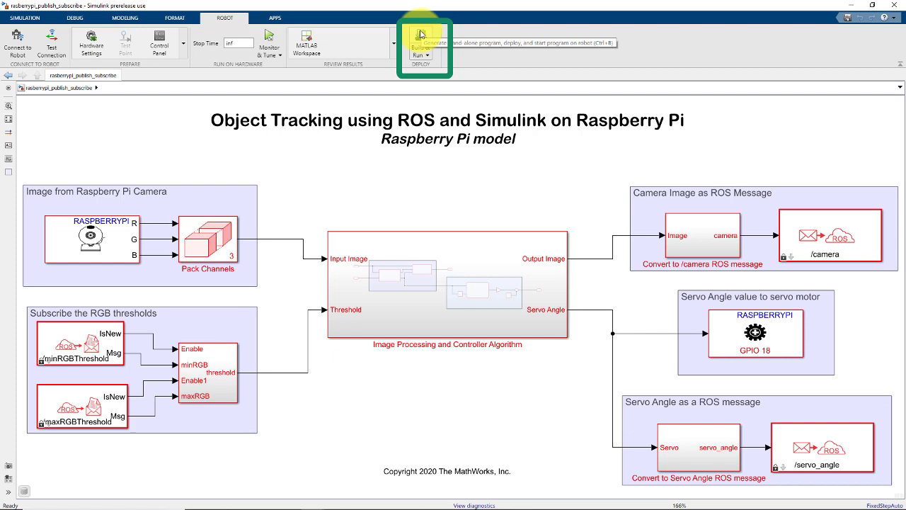
left_click(420, 35)
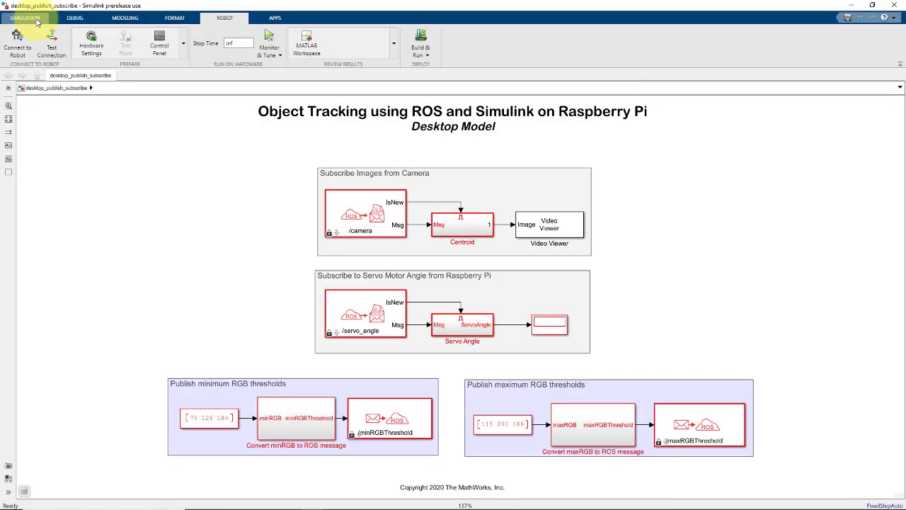
left_click(36, 19)
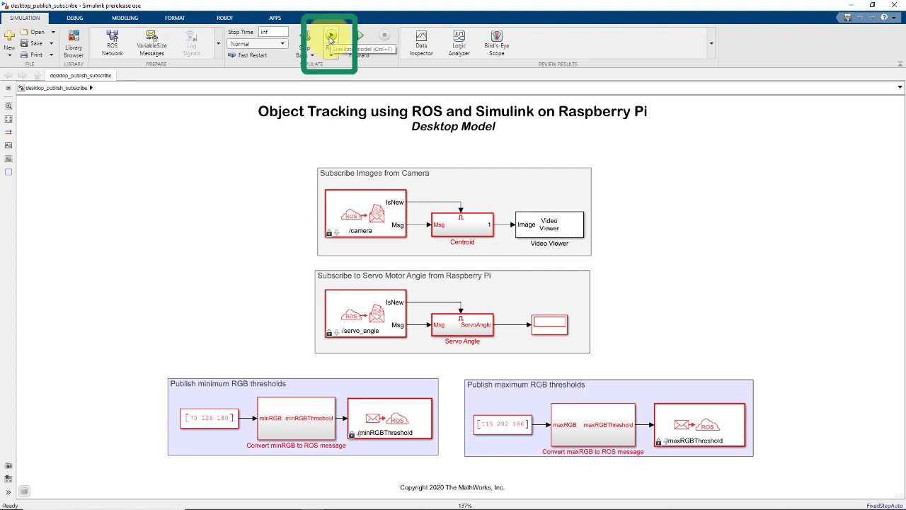
Run the desktop simulation and set the minimum RGB threshold to [44;118;180]
left_click(330, 37)
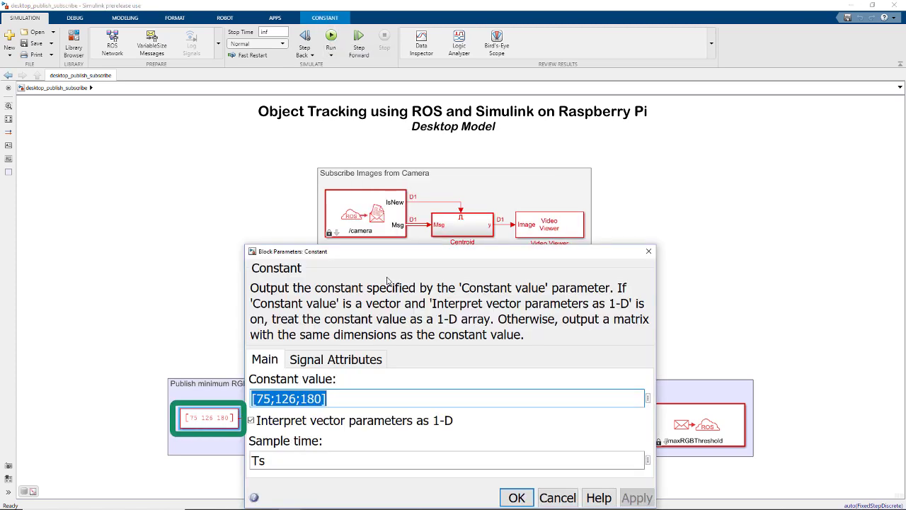
type("[44;118;180]")
left_click(517, 497)
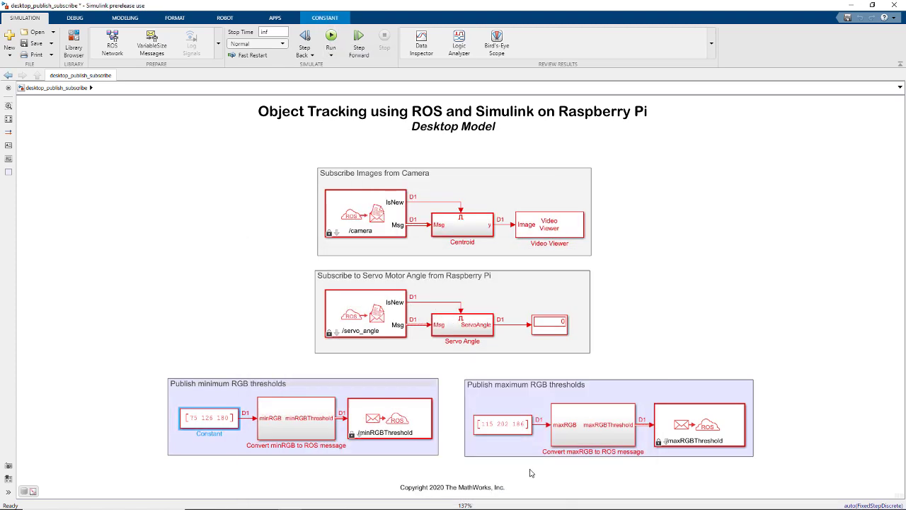
Set the maximum RGB threshold Constant1 to [133;213;255]
double_click(503, 423)
type("[133;213;255]")
key("Return")
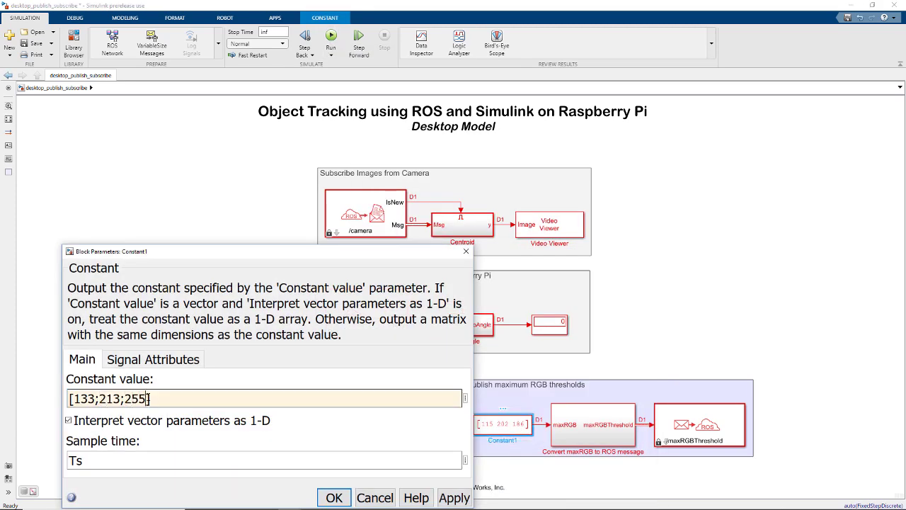